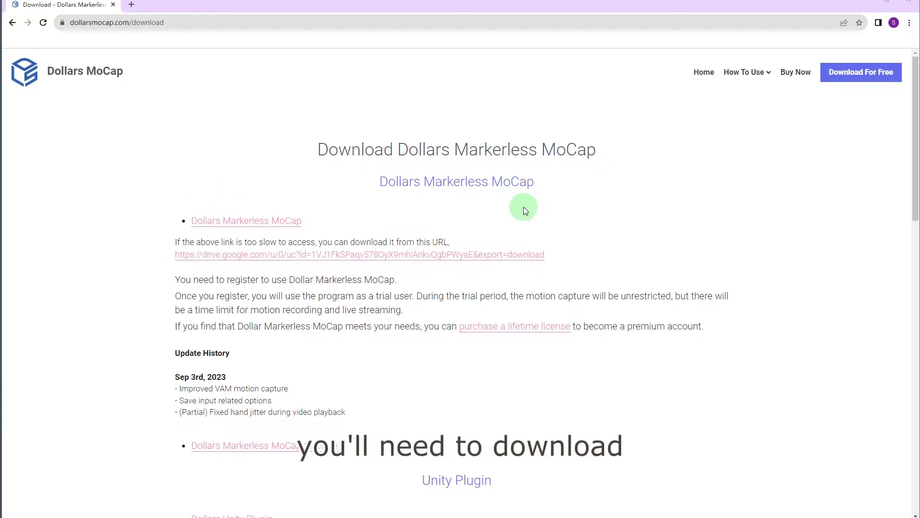
# Review the Dollars MoCap downloads and confirm SunnyViewTech.MarkerlessMoCap.4.var is in VaM's AddonPackages folder
pyautogui.scroll(-6, 523, 206)
pyautogui.scroll(-8, 524, 206)
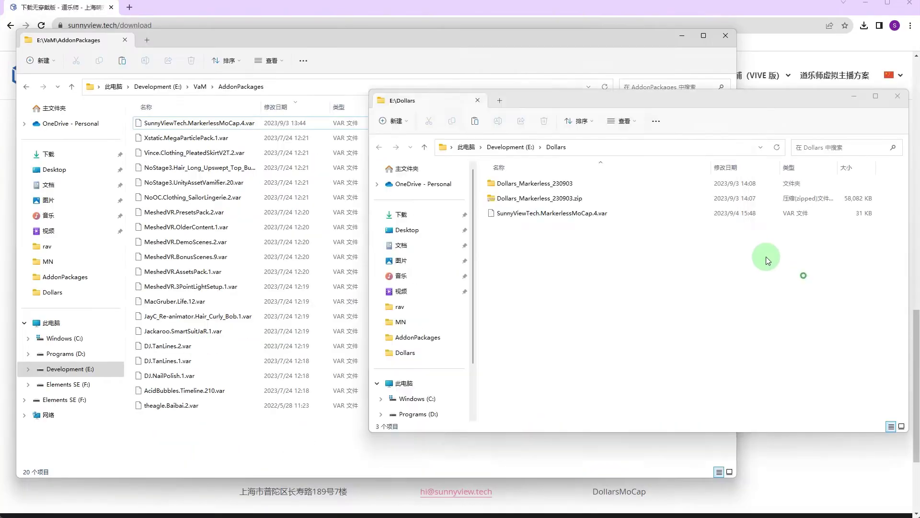
pyautogui.click(853, 98)
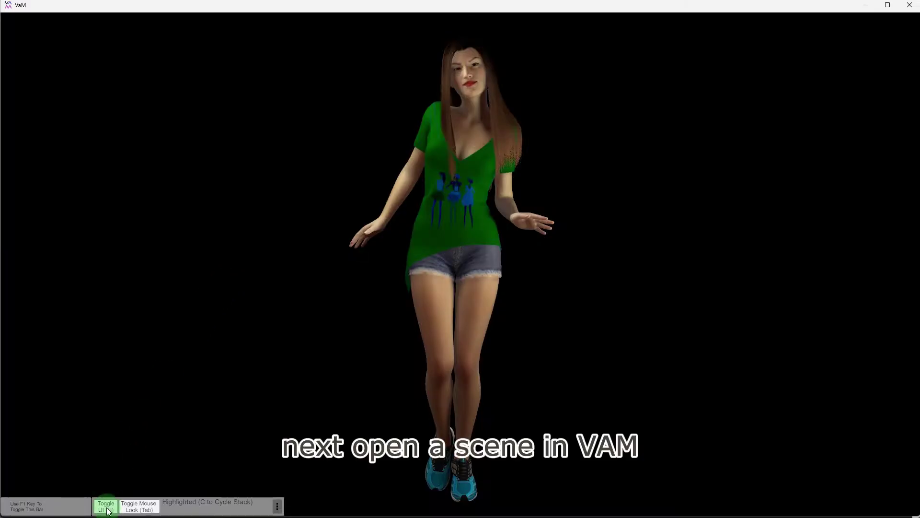
# Confirm all three plugin checkboxes are ticked in Security preferences, then close User Preferences
pyautogui.click(106, 506)
pyautogui.click(107, 429)
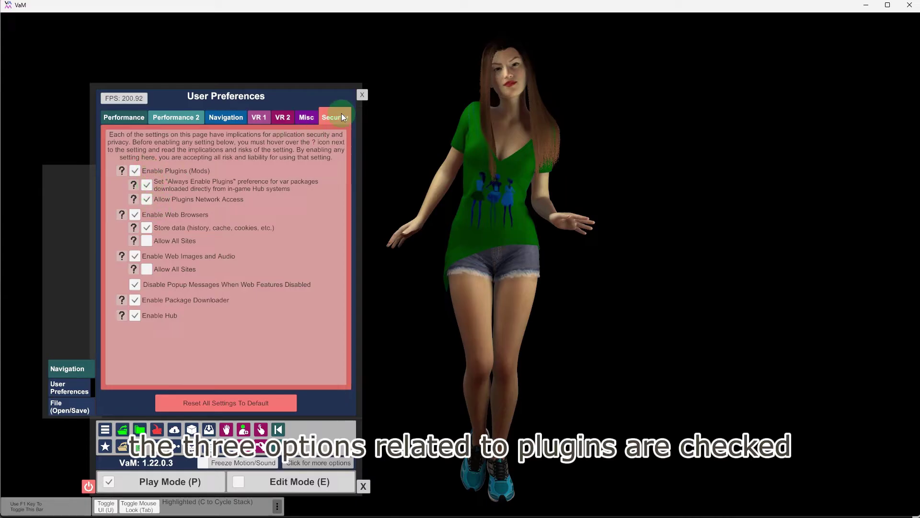
pyautogui.click(362, 94)
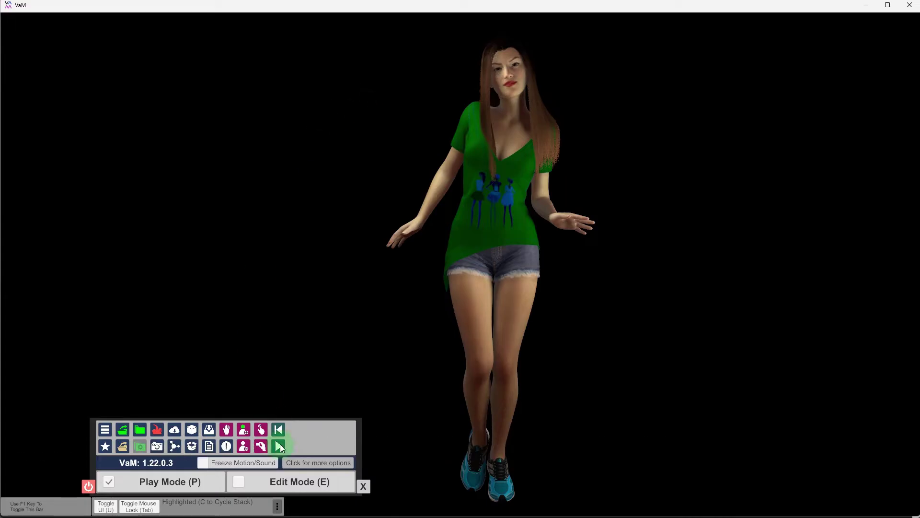
# In Edit Mode, select the character and add a new plugin slot for her
pyautogui.click(276, 484)
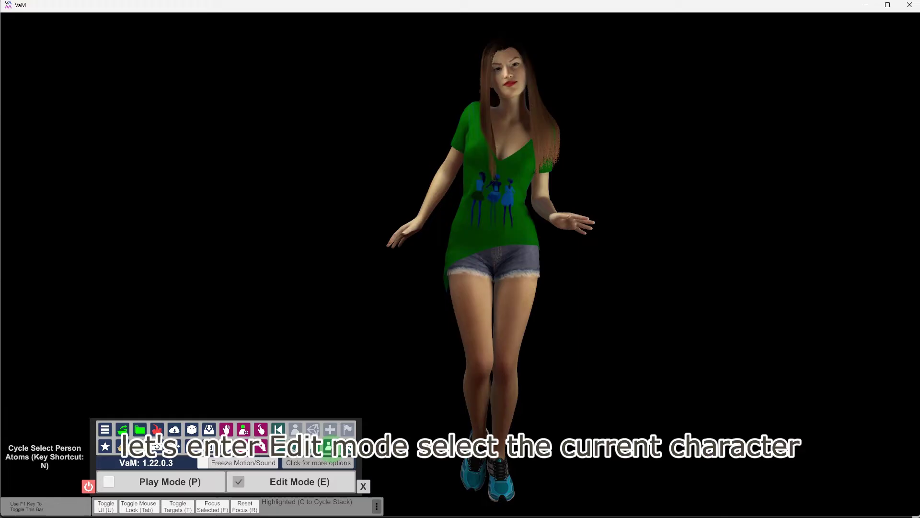
pyautogui.click(330, 446)
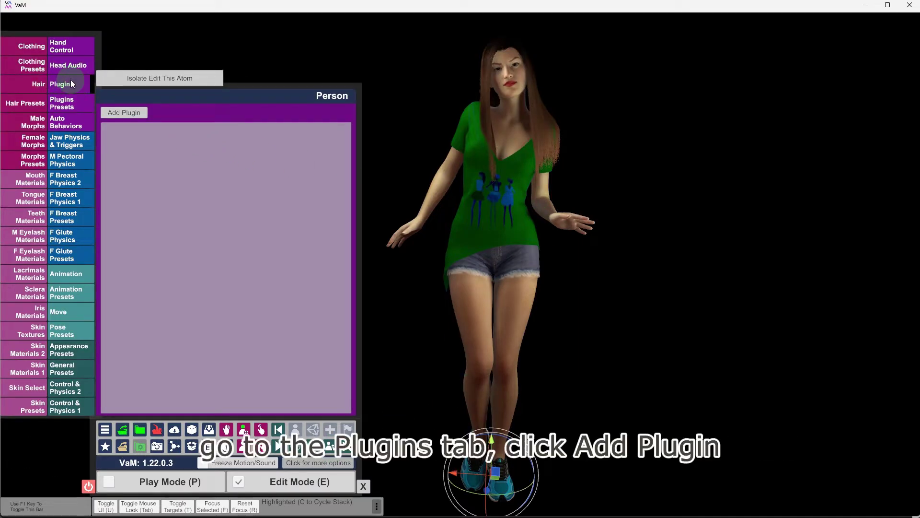
pyautogui.click(130, 113)
pyautogui.click(141, 136)
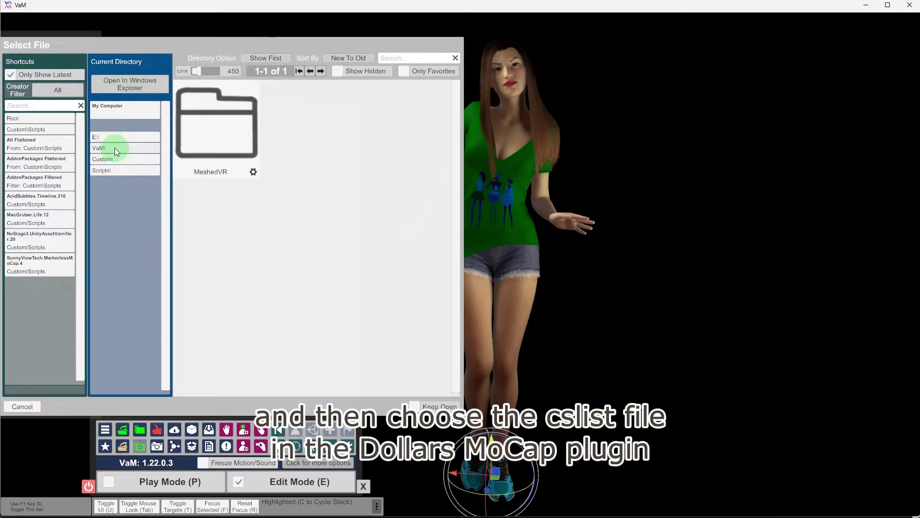
# Load the MarkerlessMoCap script from SunnyViewTech.MarkerlessMoCap.4.var and always allow its plugins
pyautogui.click(98, 148)
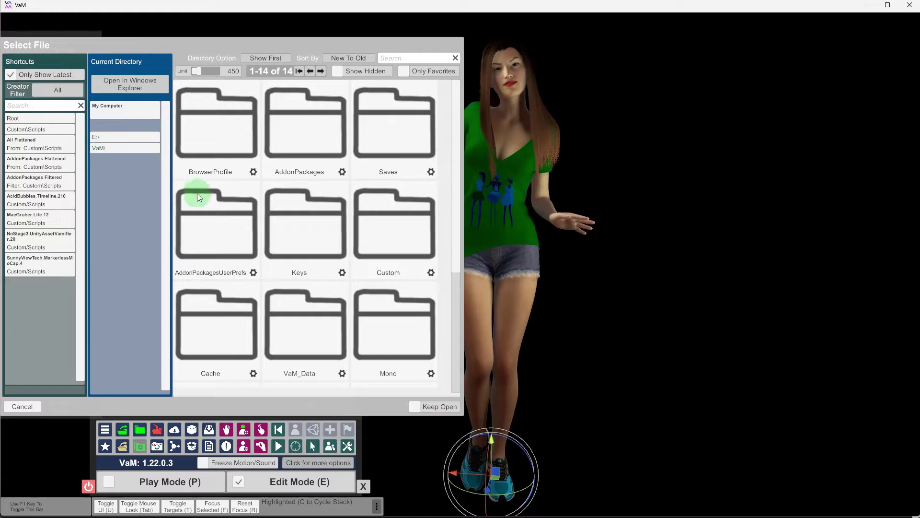
pyautogui.click(312, 147)
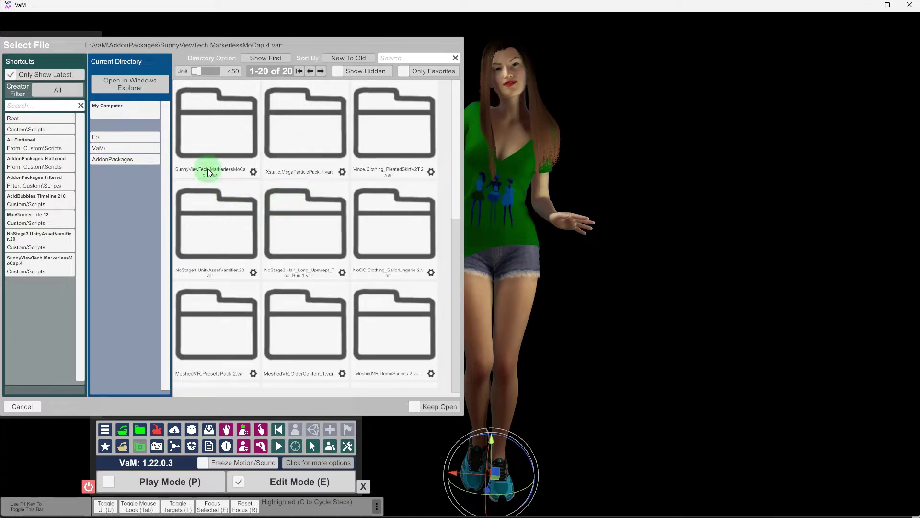
pyautogui.click(220, 135)
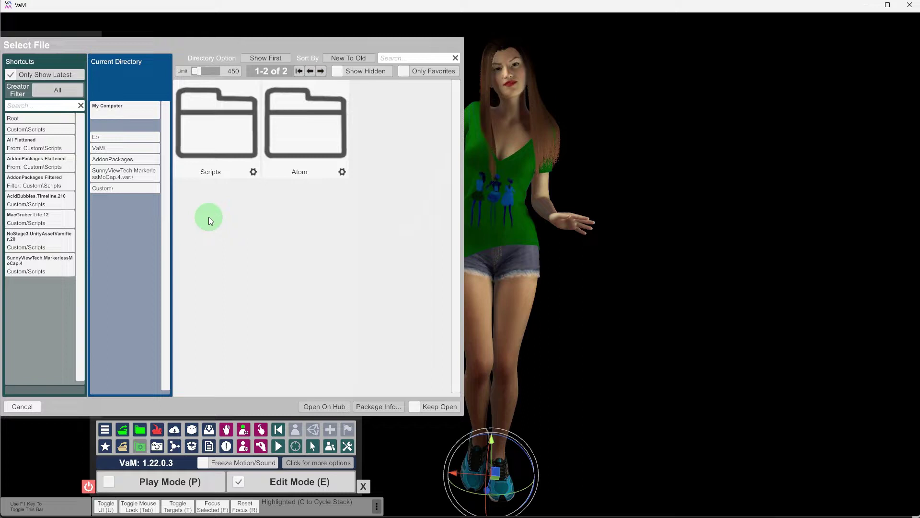
pyautogui.click(217, 143)
pyautogui.click(304, 156)
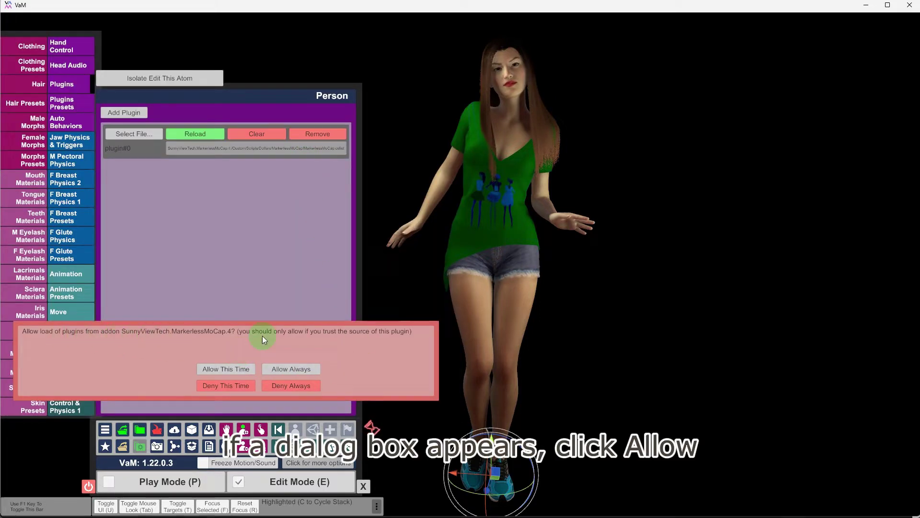
pyautogui.click(296, 370)
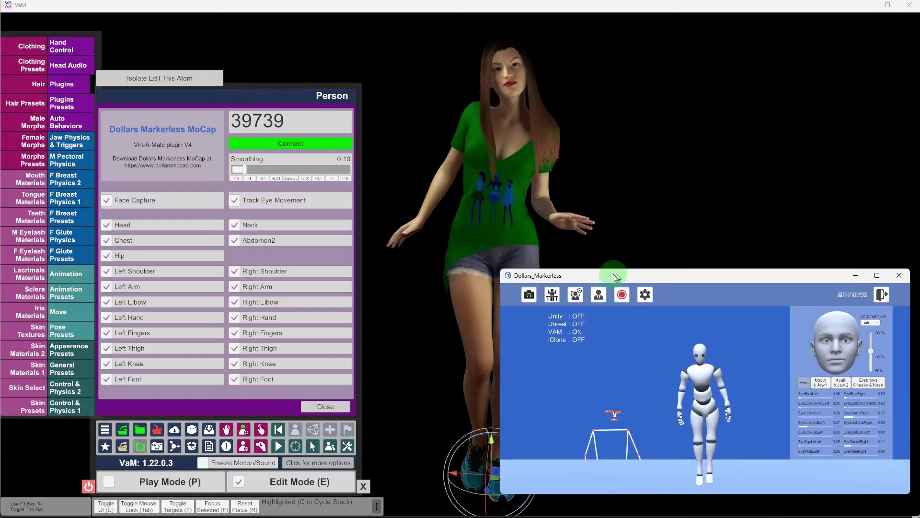
# Turn on VAM sync at port 39739 in Dollars Markerless and connect the plugin to the stream
pyautogui.moveTo(612, 275); pyautogui.dragTo(597, 282)
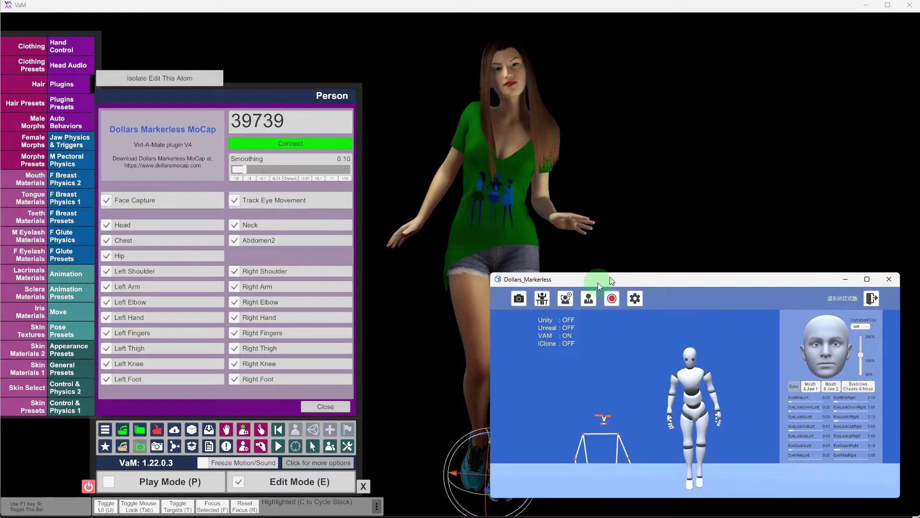
pyautogui.click(635, 299)
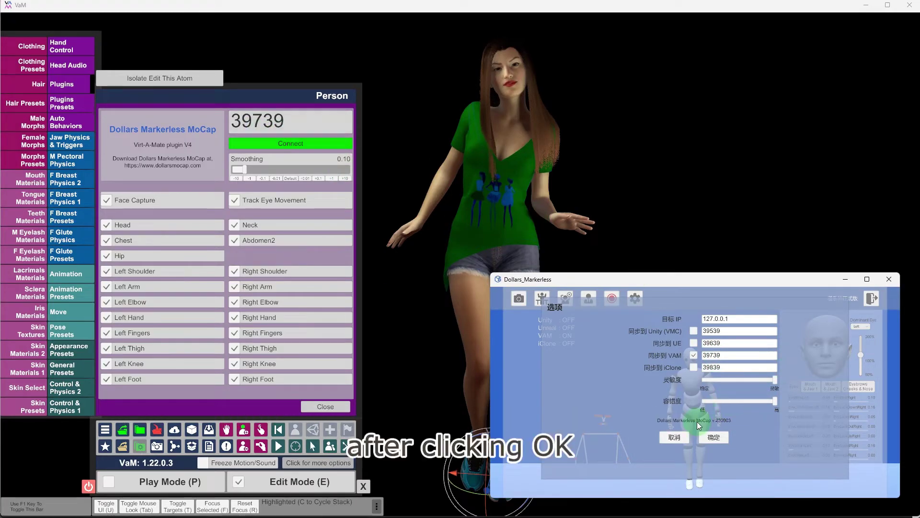
pyautogui.click(721, 438)
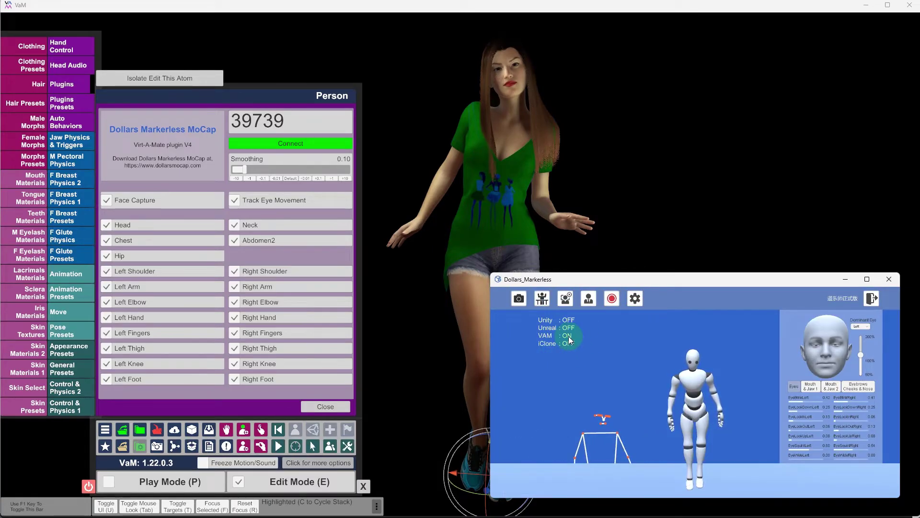
pyautogui.click(272, 143)
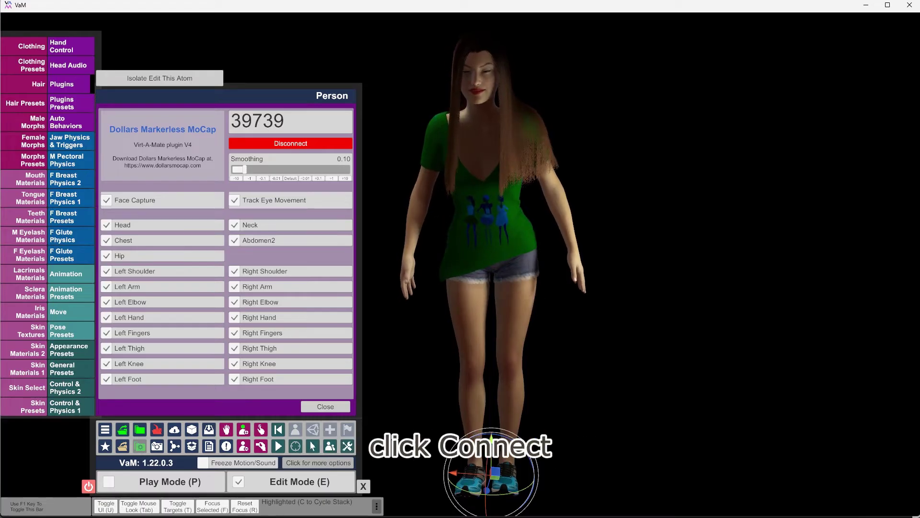
# Load a dance video in Dollars Markerless and set the plugin's Smoothing to 0.00
pyautogui.hotkey('alt', 'Tab')
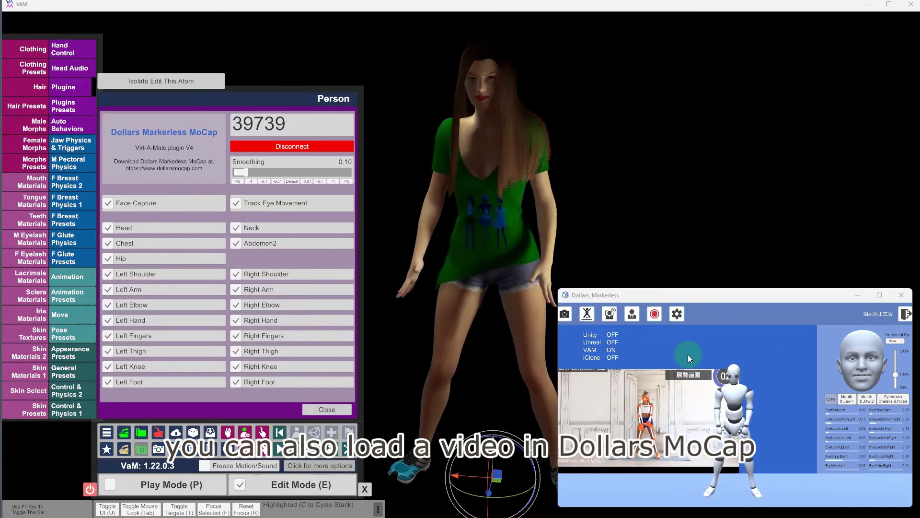
pyautogui.moveTo(248, 170); pyautogui.dragTo(219, 160)
pyautogui.hotkey('alt', 'Tab')
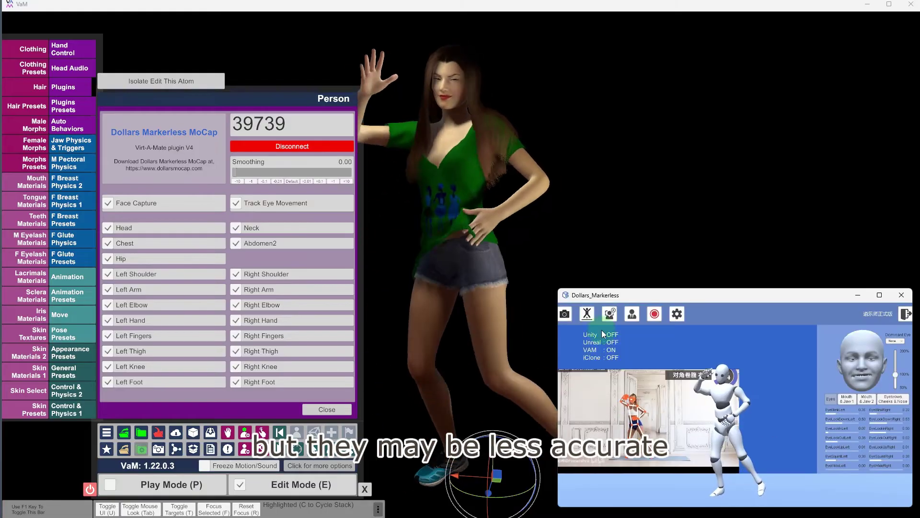
pyautogui.click(563, 346)
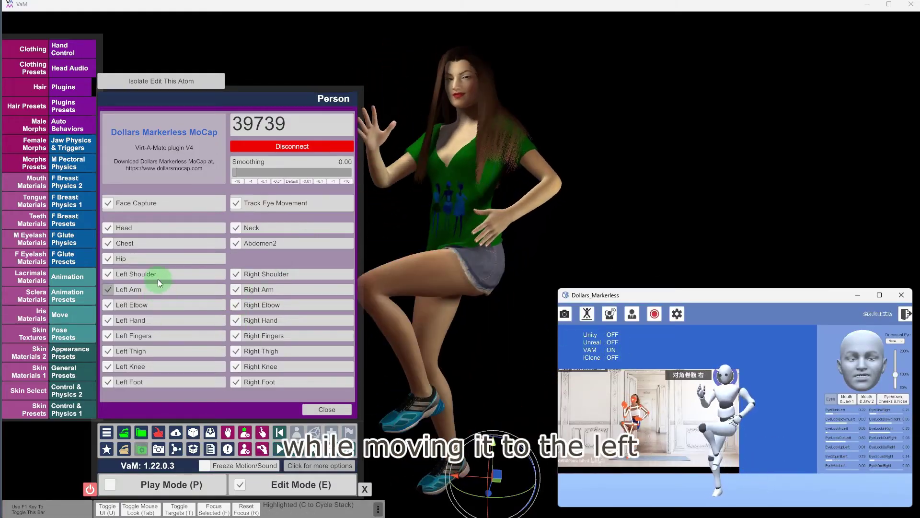
# Toggle the left-side joint checkboxes, excluding Left Fingers, Thigh, Knee and Foot from capture
pyautogui.click(148, 277)
pyautogui.click(136, 290)
pyautogui.click(136, 306)
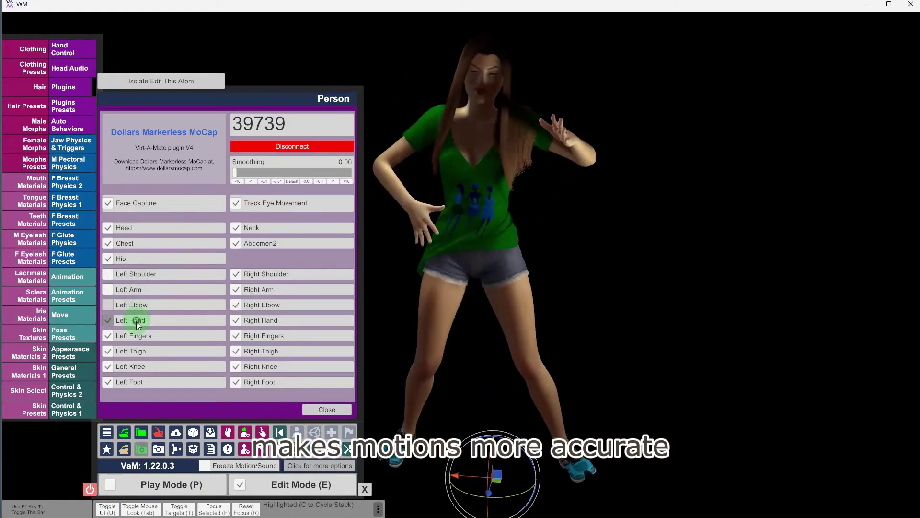
pyautogui.click(136, 321)
pyautogui.click(134, 336)
pyautogui.click(129, 351)
pyautogui.click(130, 367)
pyautogui.click(129, 382)
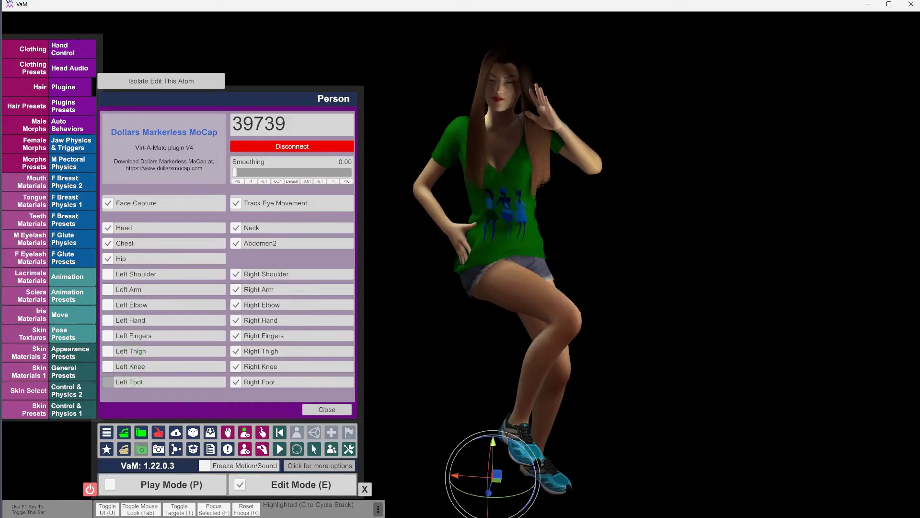
pyautogui.hotkey('alt', 'Tab')
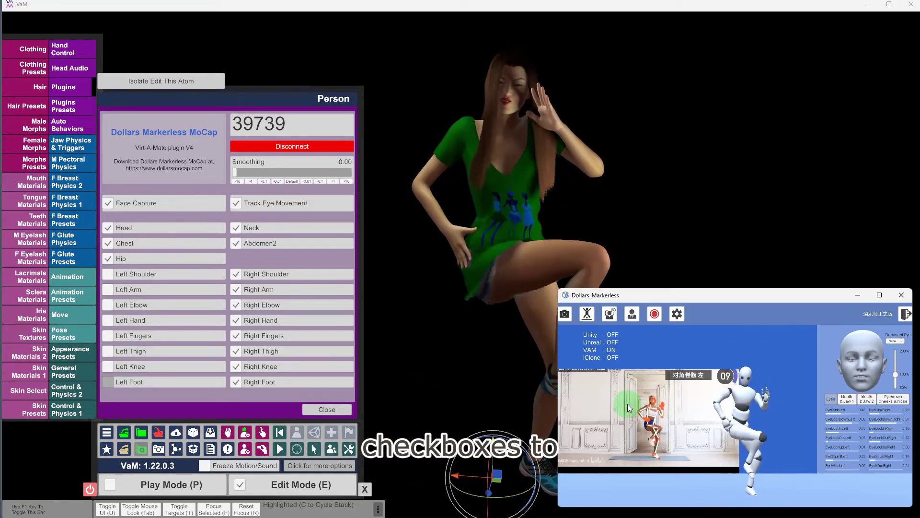
# Exclude every right-side joint from Right Shoulder to Right Foot, then disconnect the stream
pyautogui.click(251, 274)
pyautogui.click(254, 290)
pyautogui.click(262, 305)
pyautogui.click(261, 320)
pyautogui.click(260, 336)
pyautogui.click(258, 352)
pyautogui.click(256, 368)
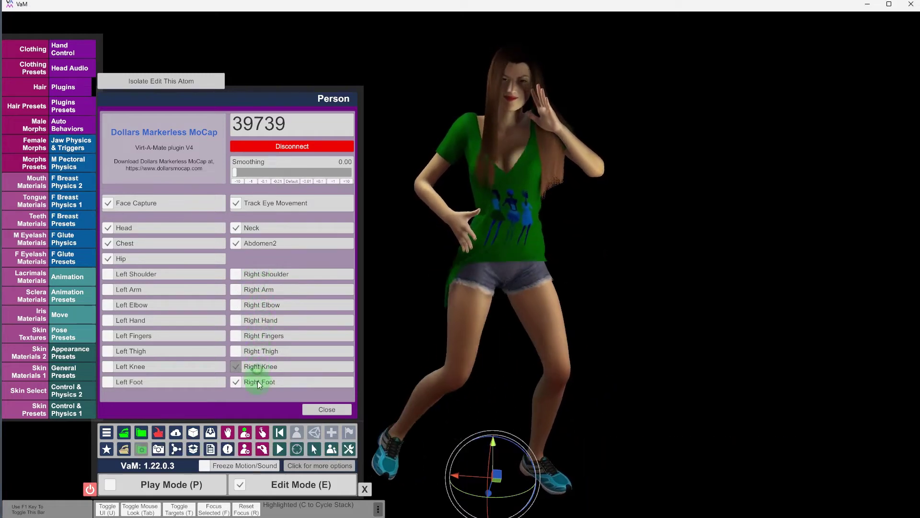
pyautogui.click(259, 383)
pyautogui.click(393, 512)
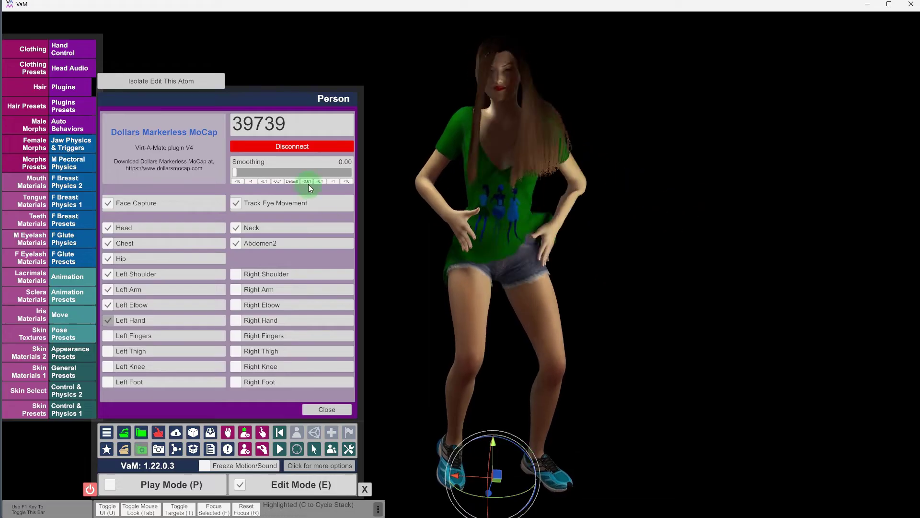
pyautogui.click(300, 146)
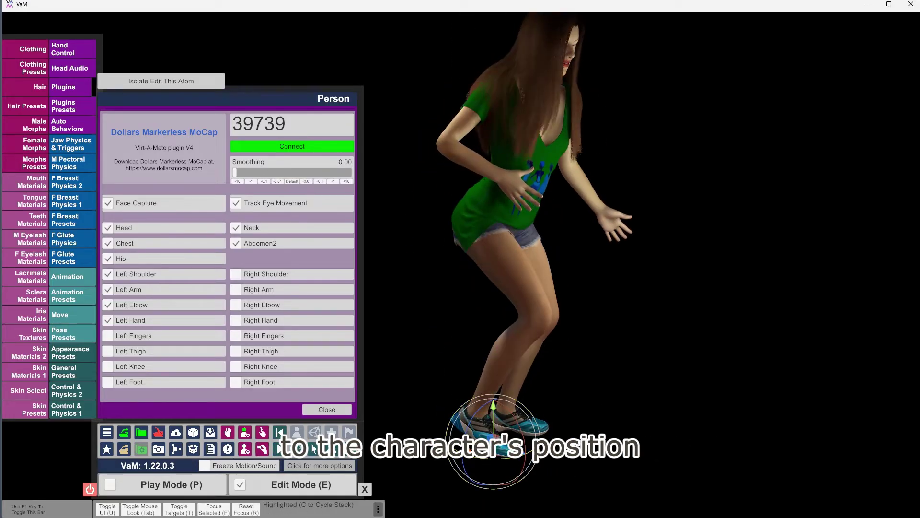
# Reconnect the stream and re-enable Left Fingers plus both legs' thigh, knee and foot joints
pyautogui.click(263, 165)
pyautogui.click(289, 146)
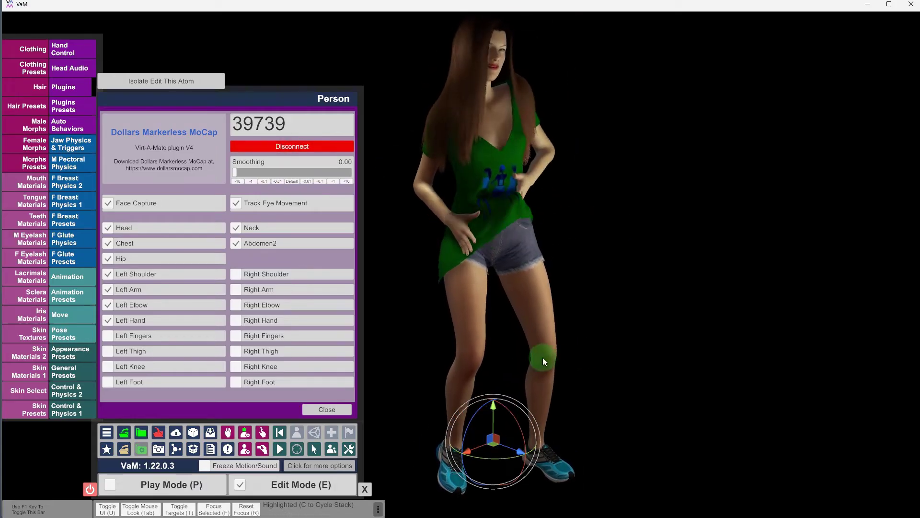
pyautogui.click(125, 337)
pyautogui.click(126, 351)
pyautogui.click(125, 367)
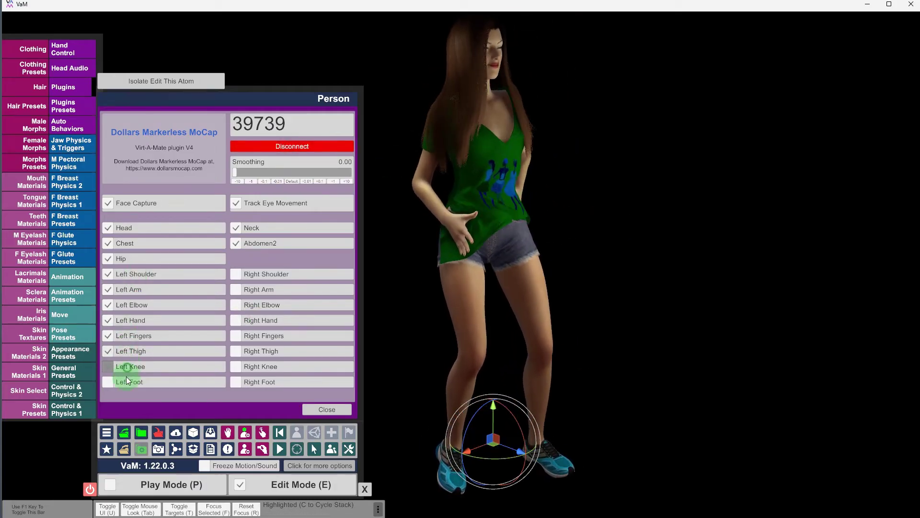
pyautogui.click(125, 381)
pyautogui.click(243, 382)
pyautogui.click(245, 366)
pyautogui.click(257, 351)
# Re-enable the right arm joints, Right Fingers and Right Hand
pyautogui.click(250, 305)
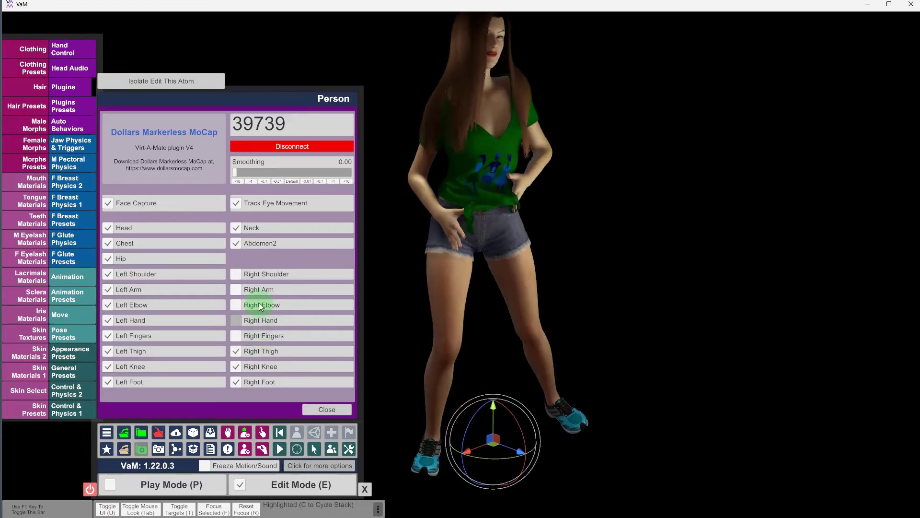
pyautogui.click(249, 290)
pyautogui.click(251, 273)
pyautogui.click(251, 336)
pyautogui.click(254, 320)
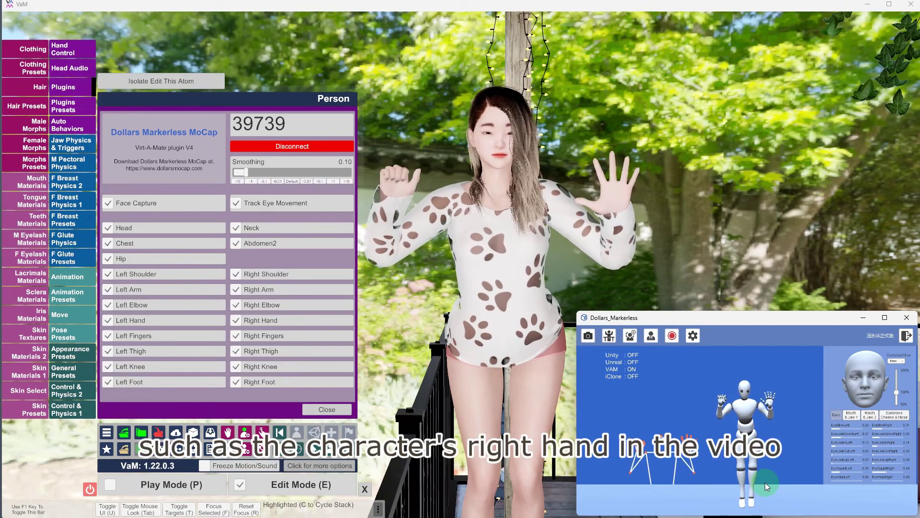
# Disconnect the stream and load the MarkerlessMoCap package's TPose preset onto the character
pyautogui.click(284, 147)
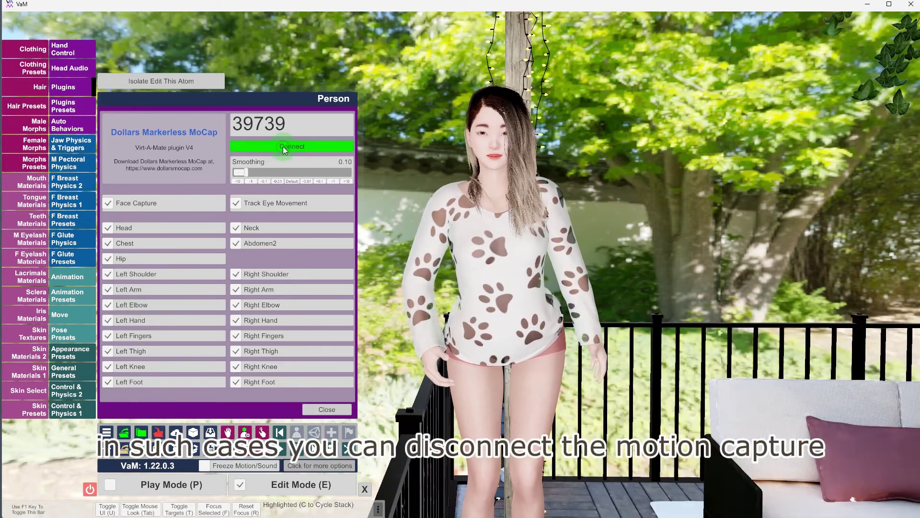
pyautogui.click(71, 335)
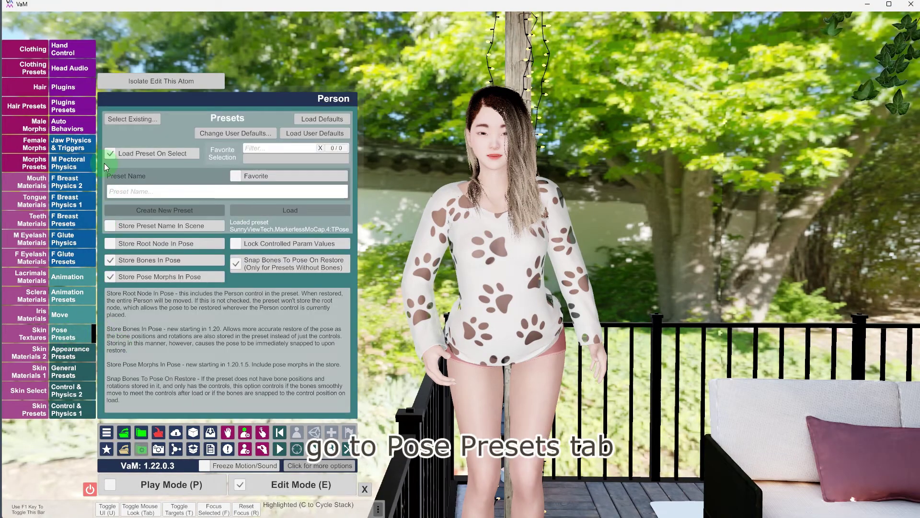
pyautogui.click(139, 120)
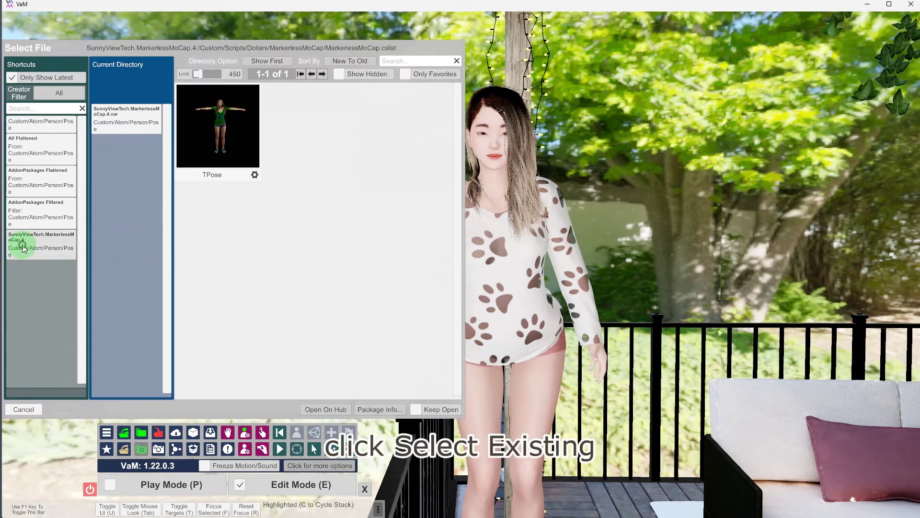
pyautogui.click(120, 125)
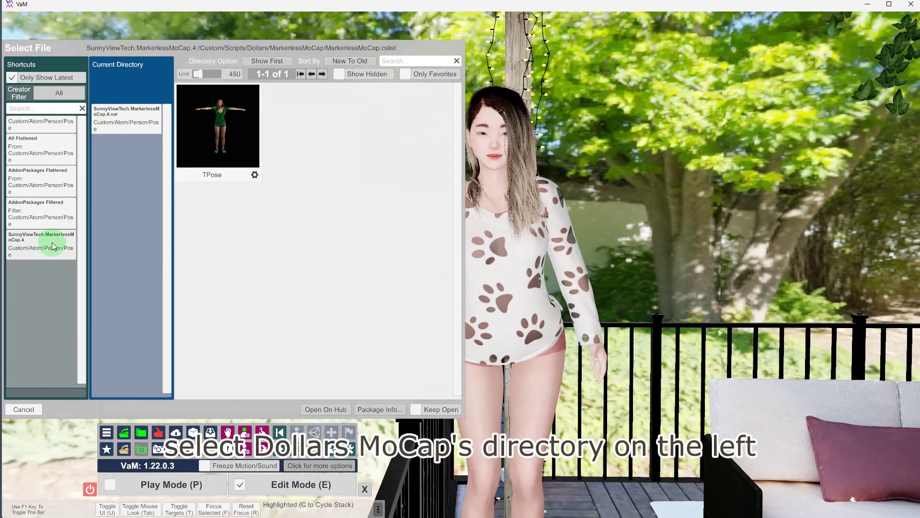
pyautogui.click(128, 168)
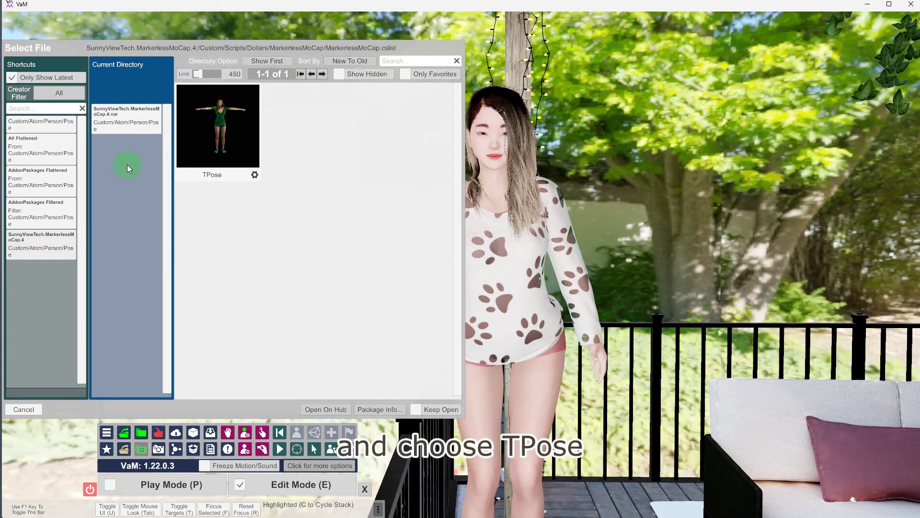
pyautogui.click(215, 151)
pyautogui.doubleClick(517, 223)
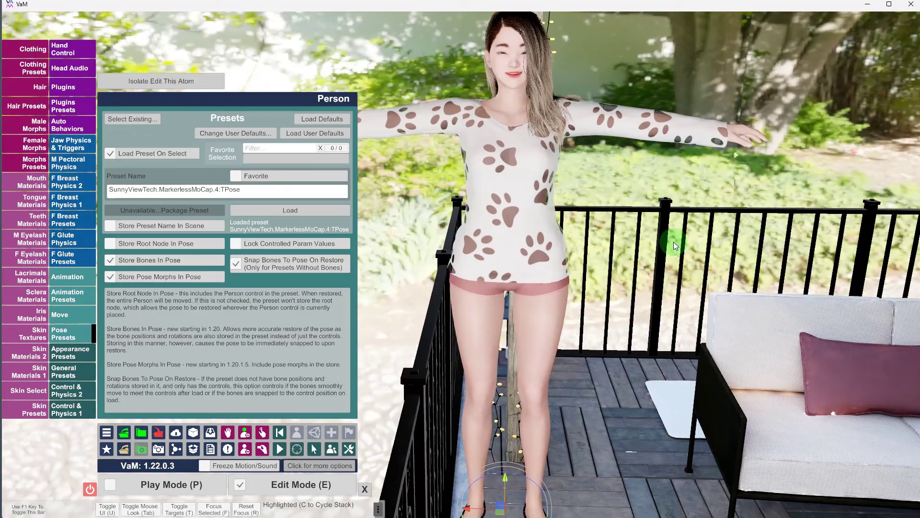
# Reconnect the MarkerlessMoCap plugin so the capture drives her again
pyautogui.click(63, 86)
pyautogui.click(293, 146)
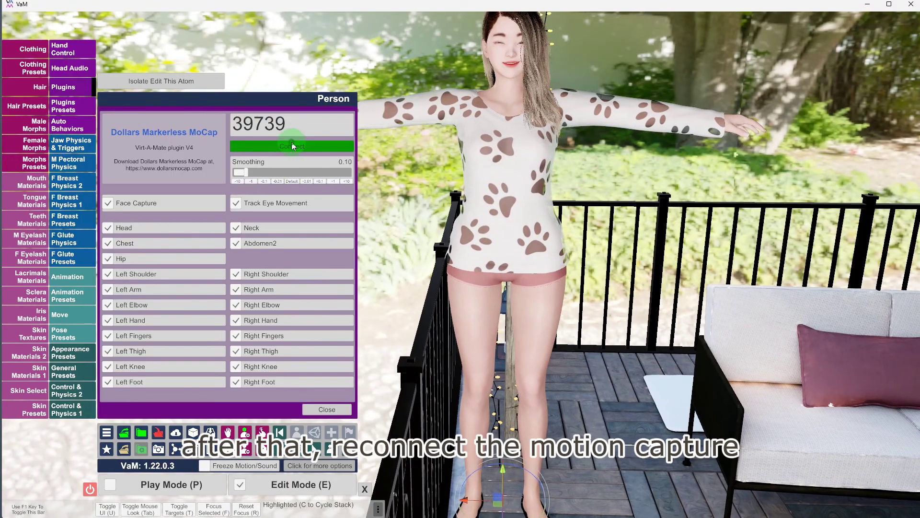
pyautogui.doubleClick(449, 384)
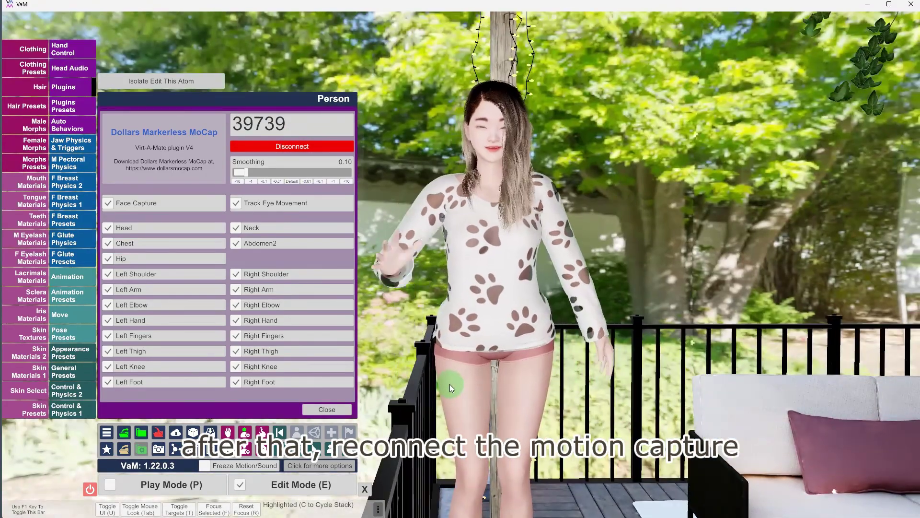